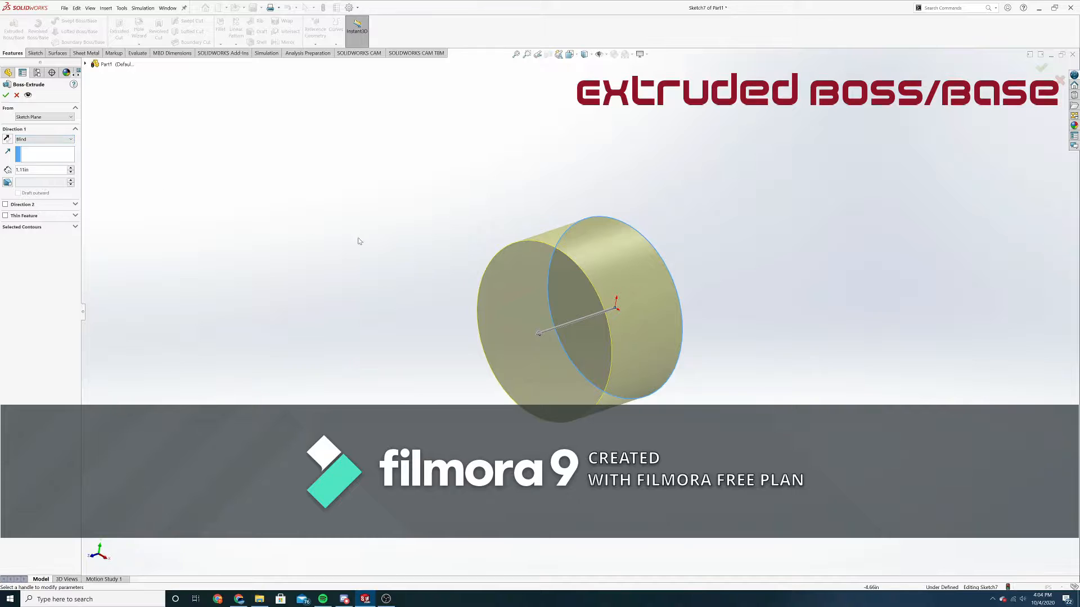
Set the blind extrusion depth of the circle to 1 in.
middle_drag(400, 256, 405, 256)
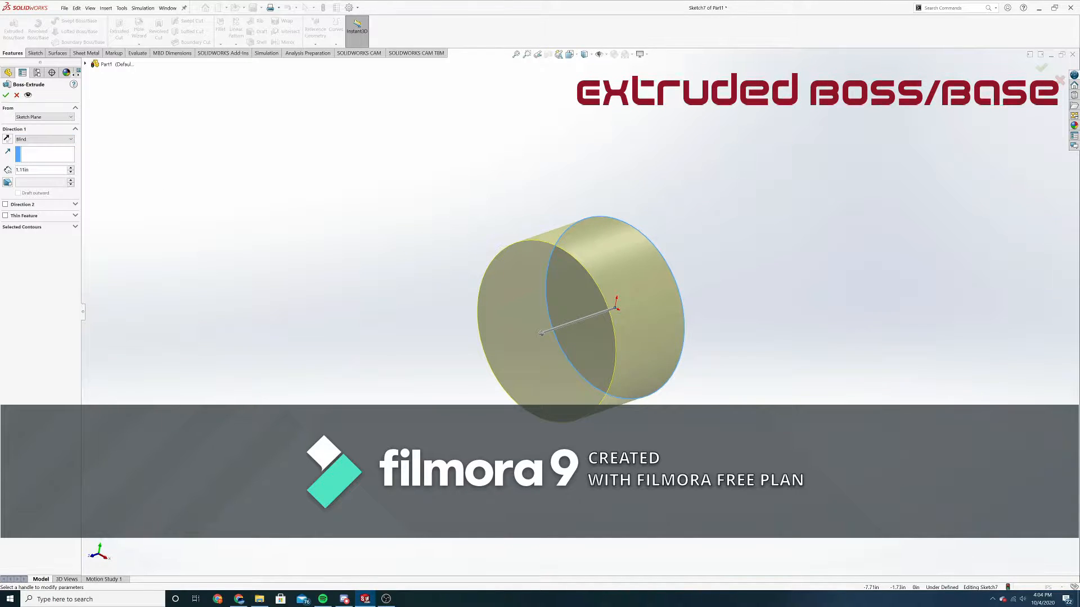
click(70, 167)
click(70, 167)
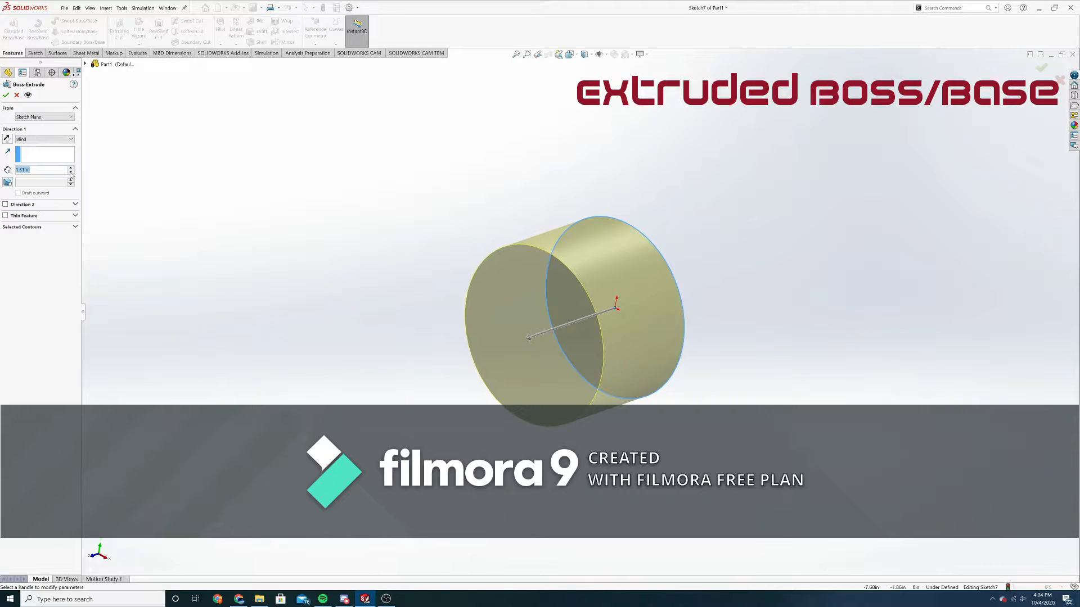
click(70, 173)
click(71, 172)
click(38, 171)
double_click(38, 170)
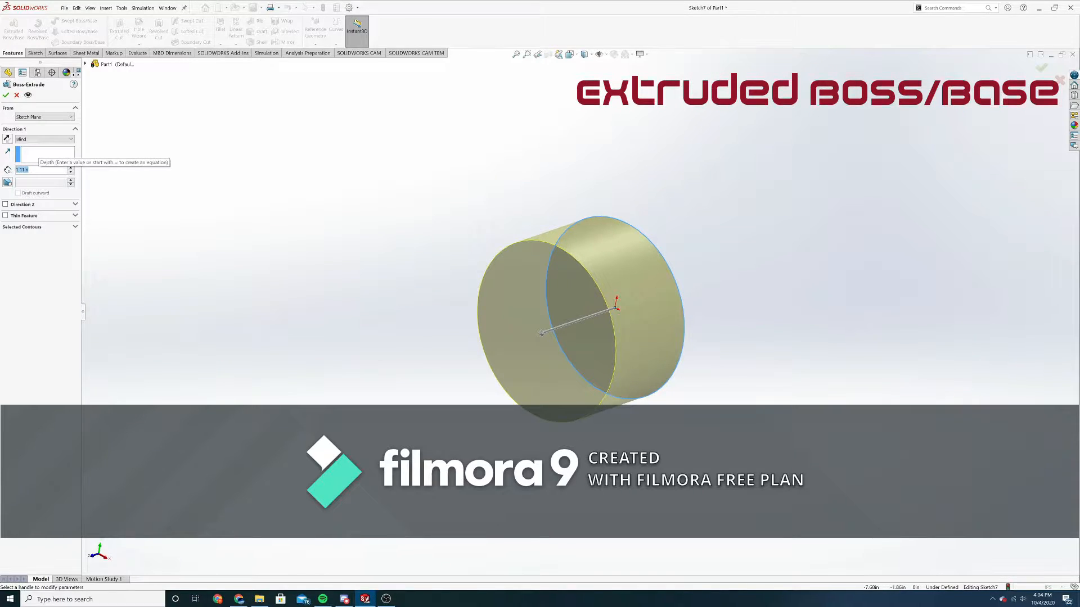
text(1)
key(Return)
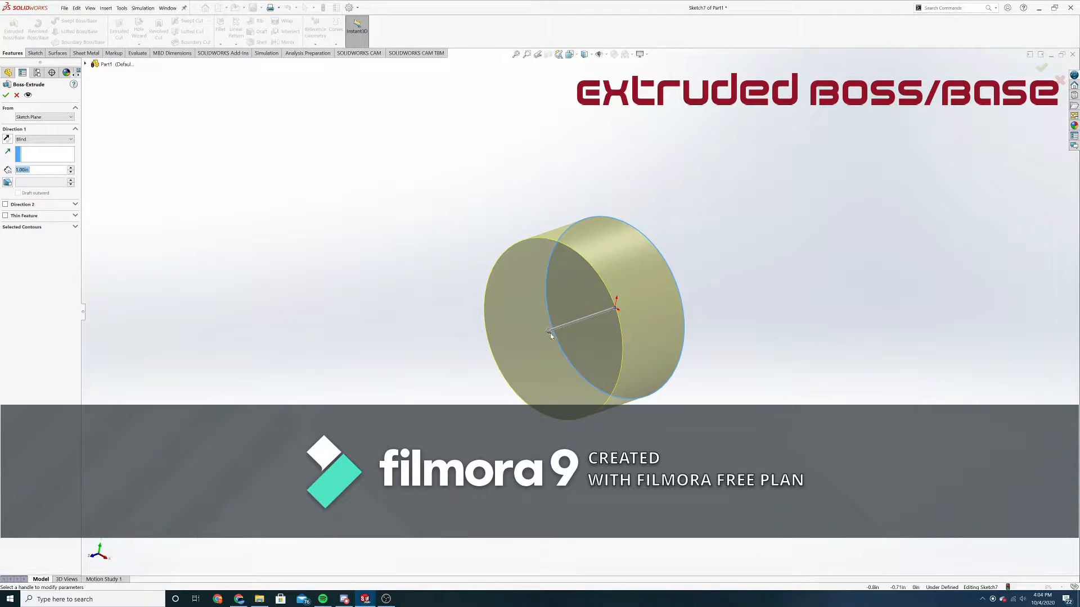
Stretch the extrusion preview to a depth of about 2.00 in and inspect it from another angle.
drag(549, 333, 505, 363)
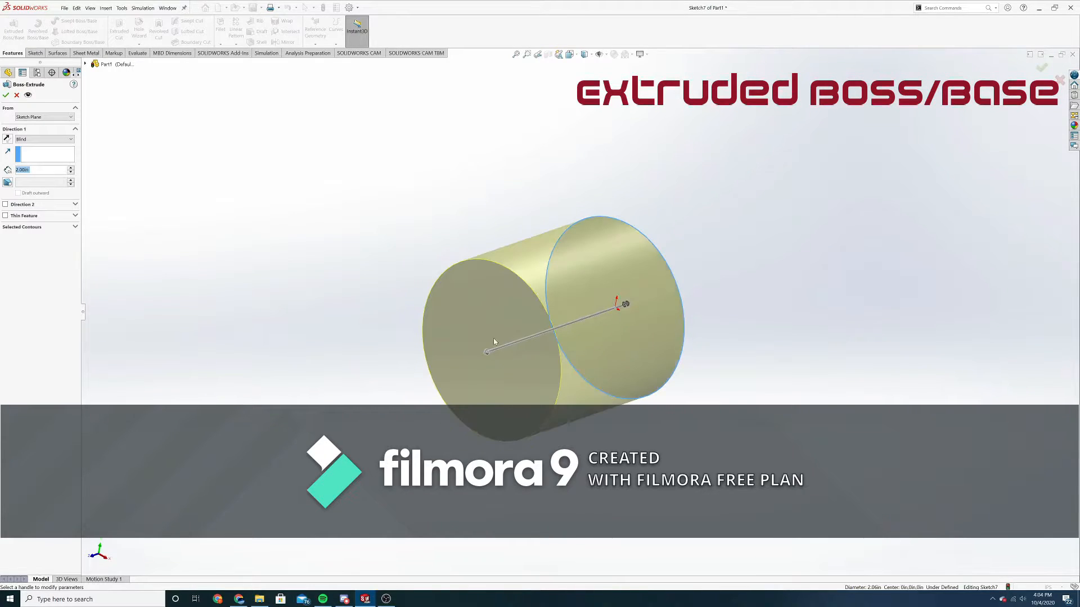
middle_drag(440, 374, 480, 334)
middle_drag(660, 362, 504, 271)
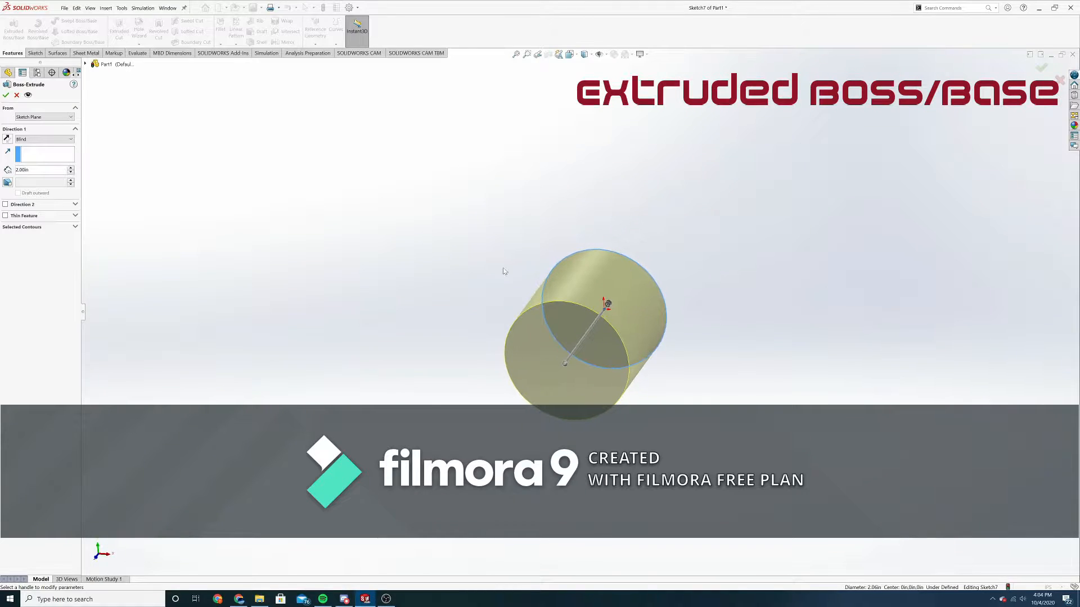
Turn on draft for the extrusion with an angle of 2 degrees and check the taper from the side.
click(7, 182)
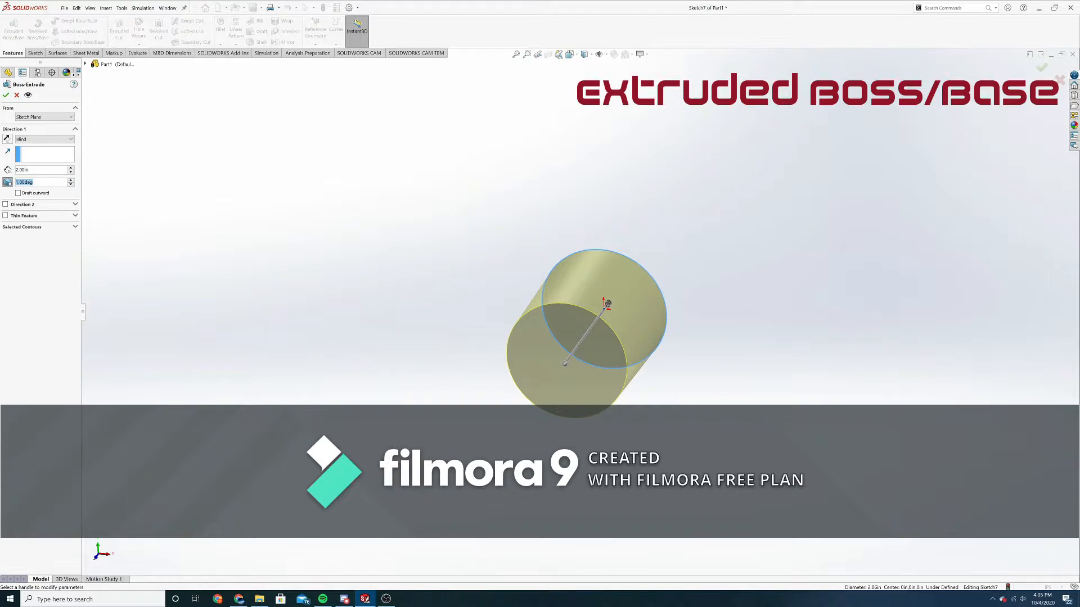
text(2)
key(Return)
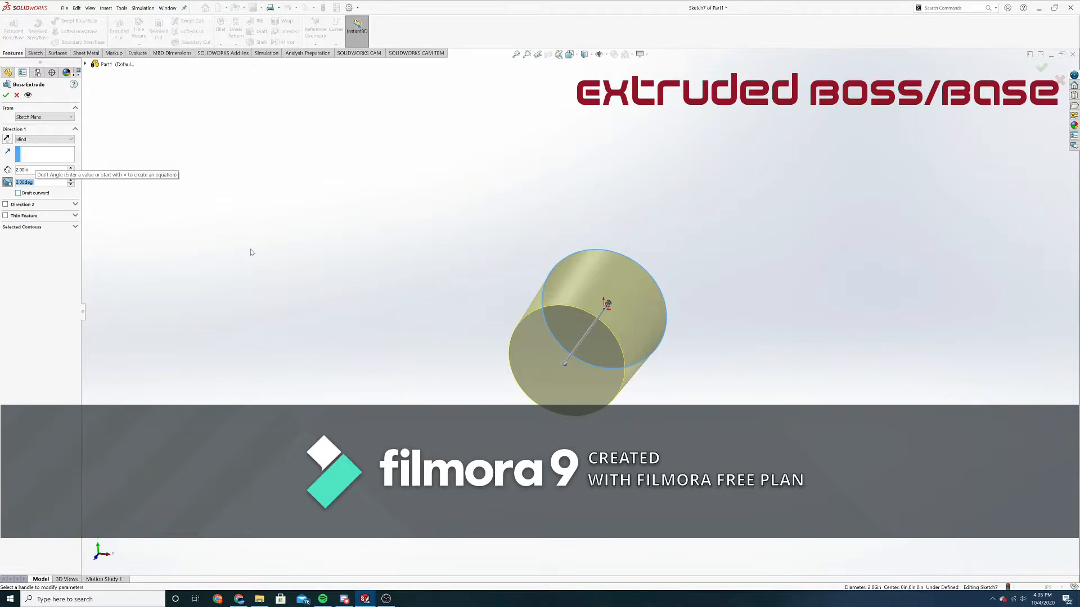
middle_drag(447, 320, 230, 356)
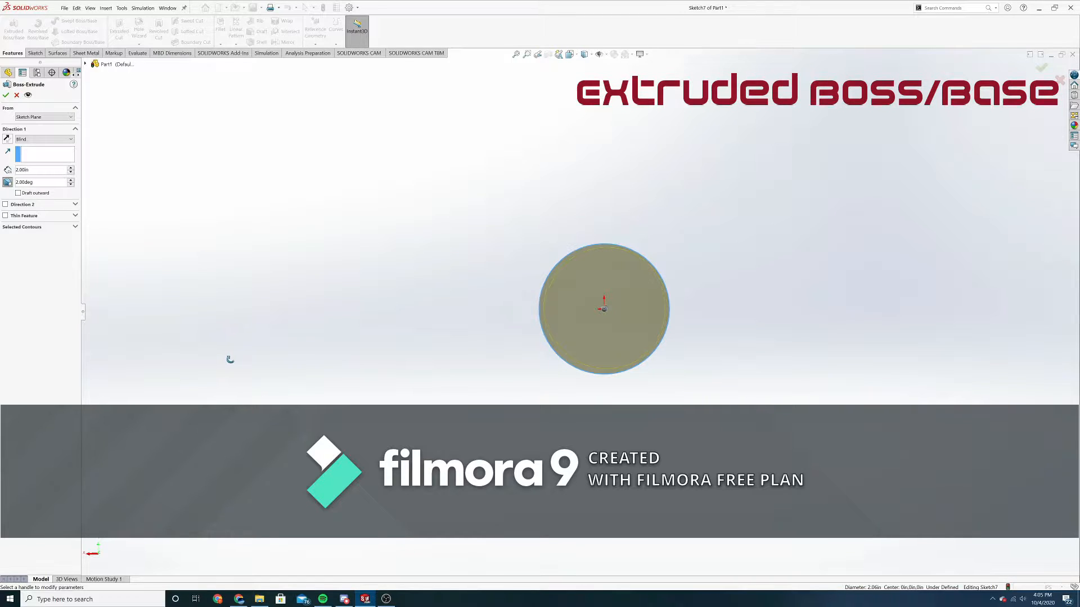
middle_drag(547, 311, 603, 245)
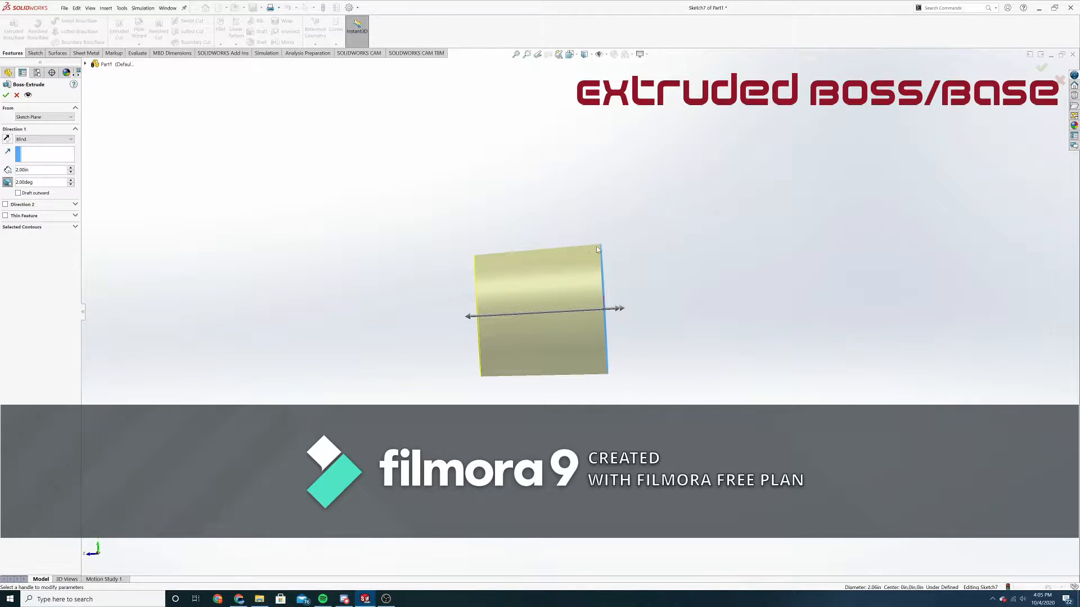
middle_drag(607, 247, 609, 251)
Set the extrusion's draft angle to 0 degrees.
click(44, 182)
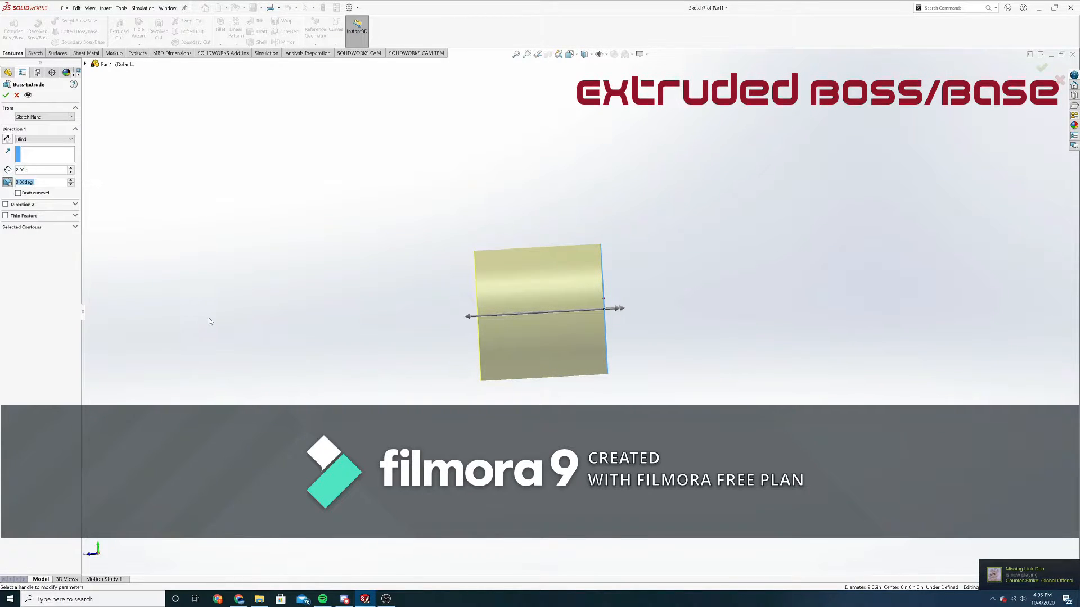
text(0)
middle_drag(210, 318, 298, 322)
scroll(332, 336, up, 2)
scroll(529, 302, down, 4)
middle_drag(550, 300, 583, 299)
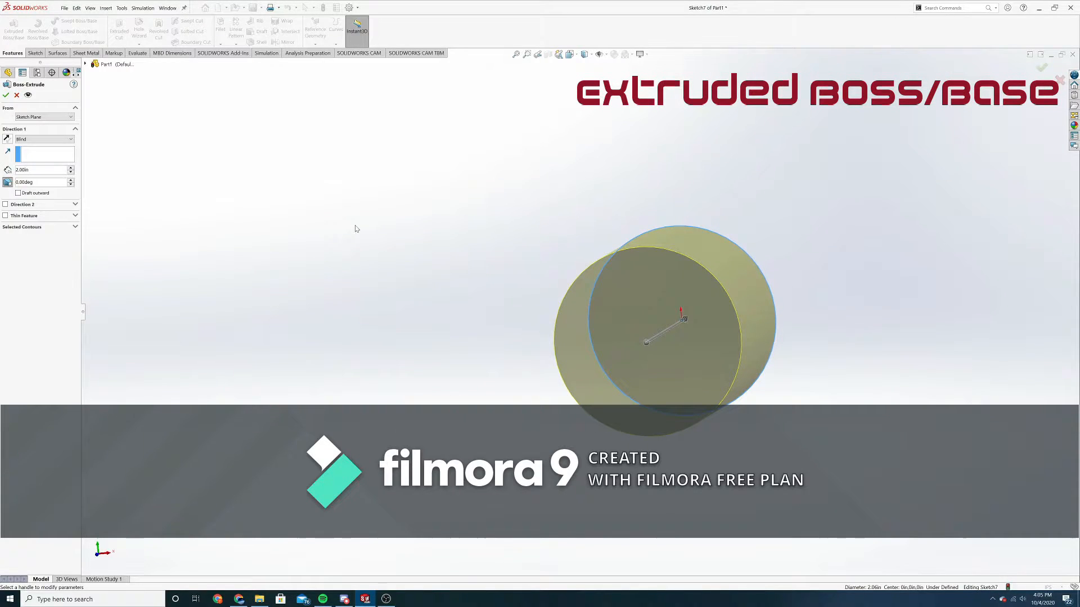
Enable Direction 2 for the extrusion and stretch it to a depth of about 1.10 in.
click(43, 205)
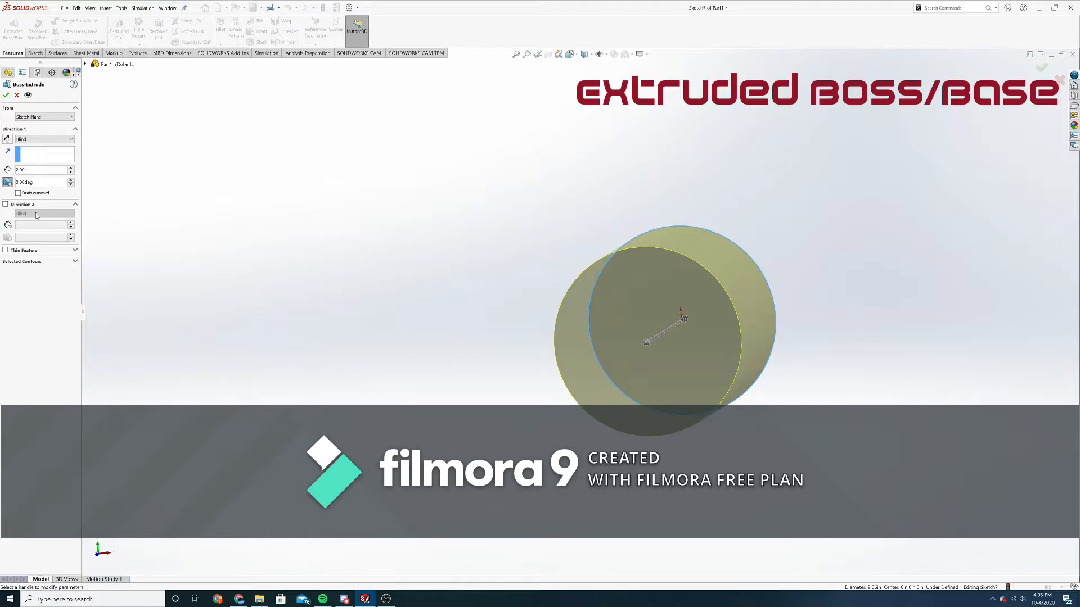
click(5, 205)
middle_drag(458, 272, 360, 325)
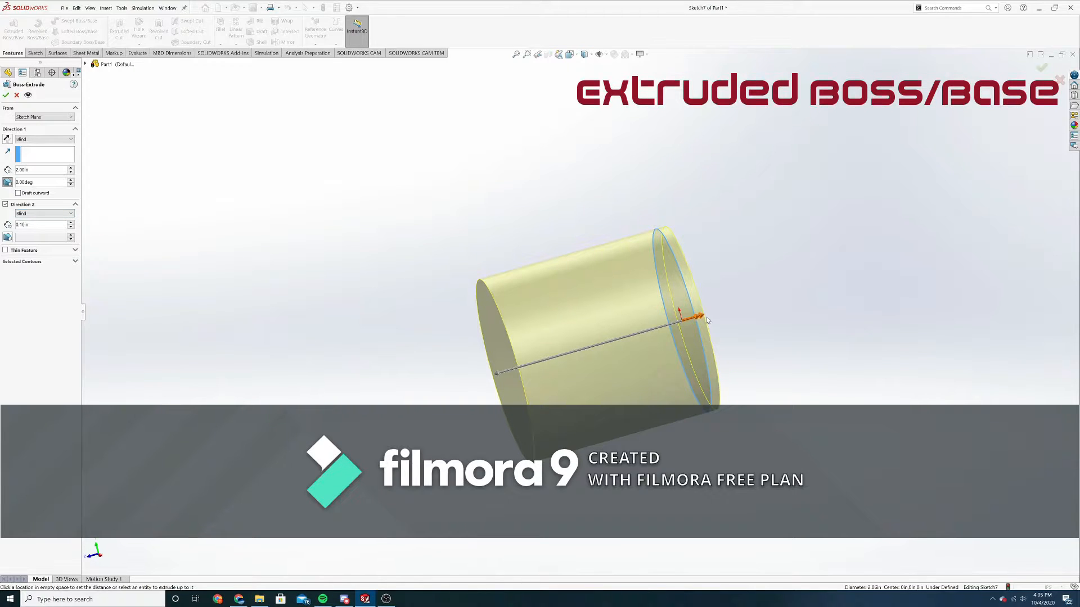
mouse_move(698, 316)
mouse_down()
mouse_move(790, 303)
mouse_move(774, 316)
mouse_up()
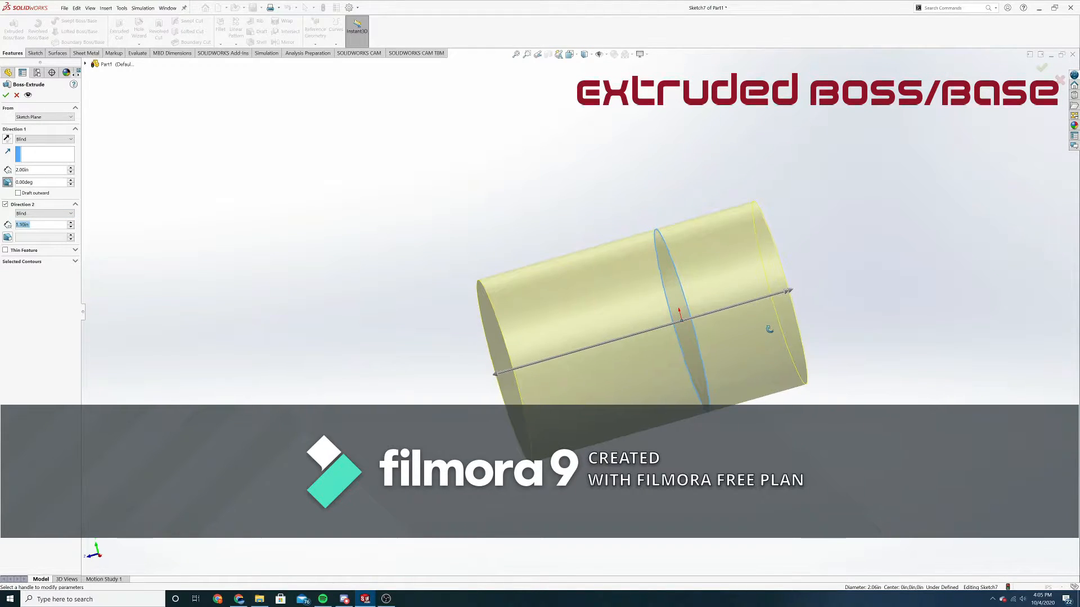
middle_drag(789, 371, 827, 337)
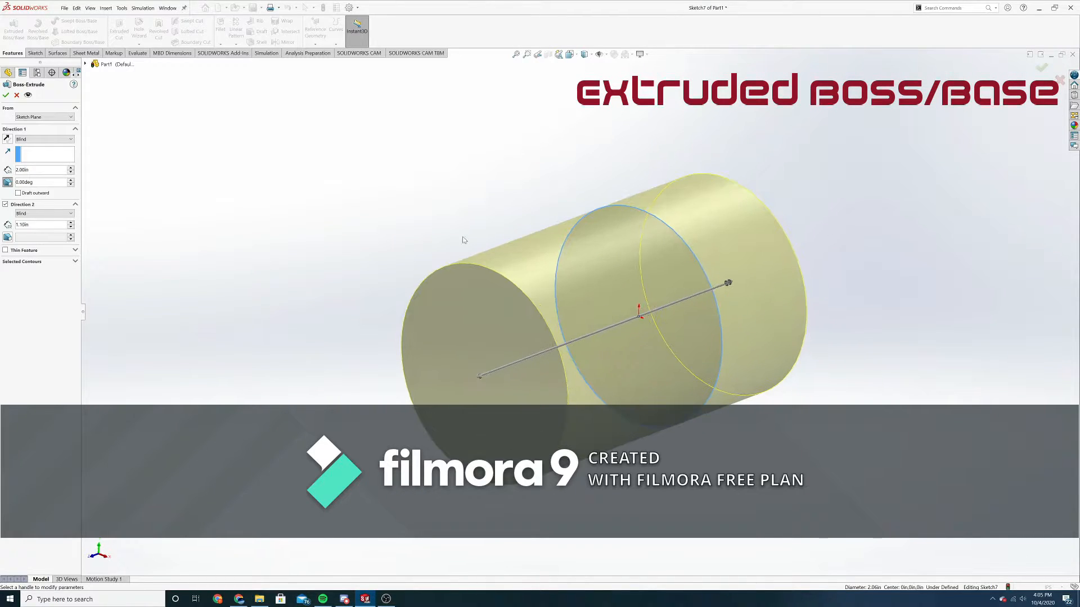
Turn off Direction 2 and set the extrusion's end condition to Mid Plane.
click(5, 205)
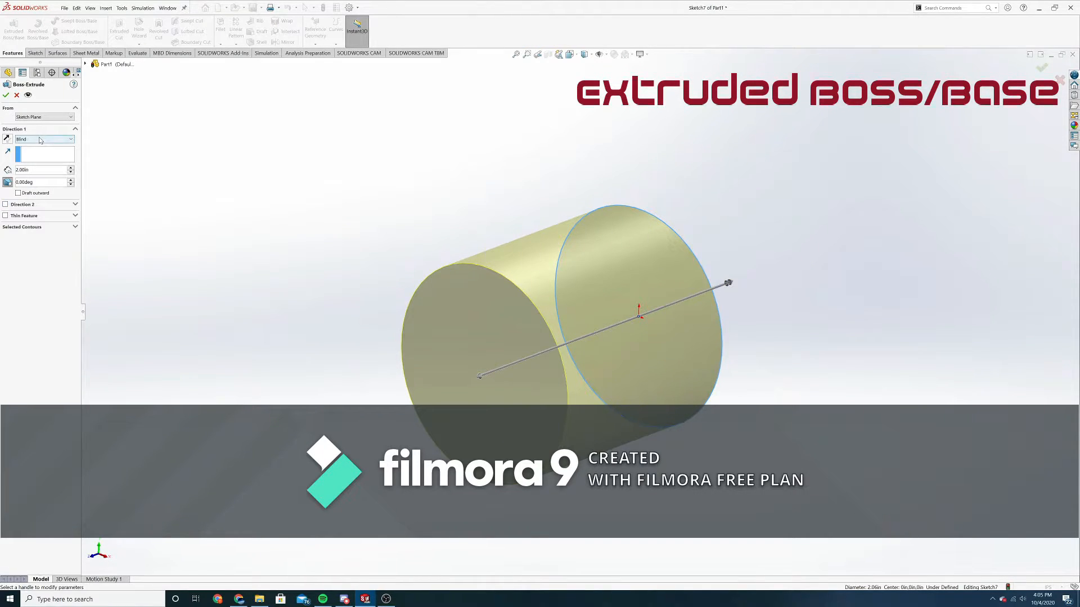
click(43, 139)
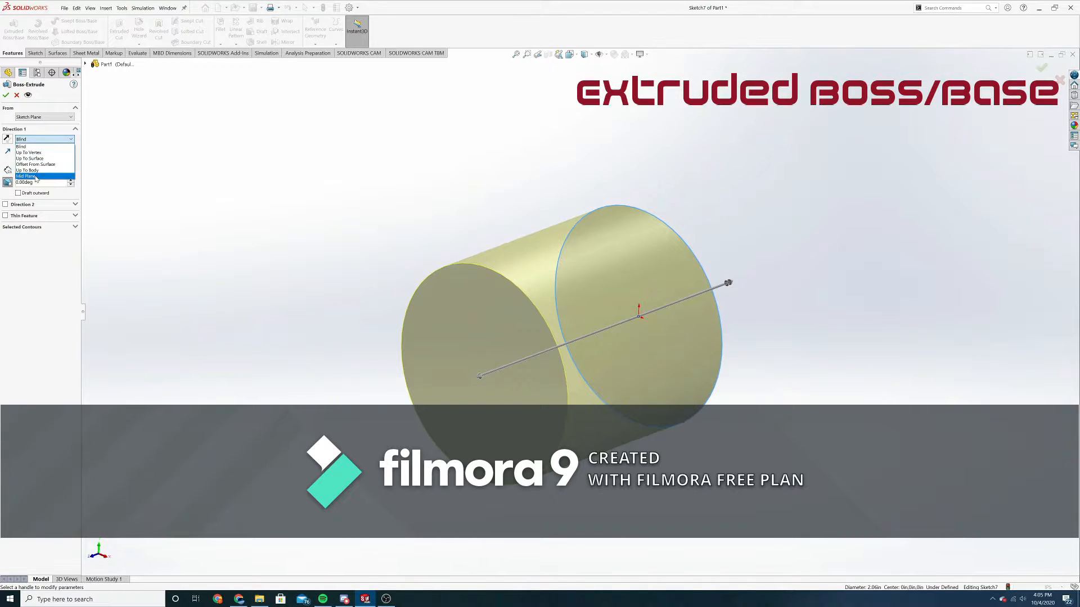
click(31, 176)
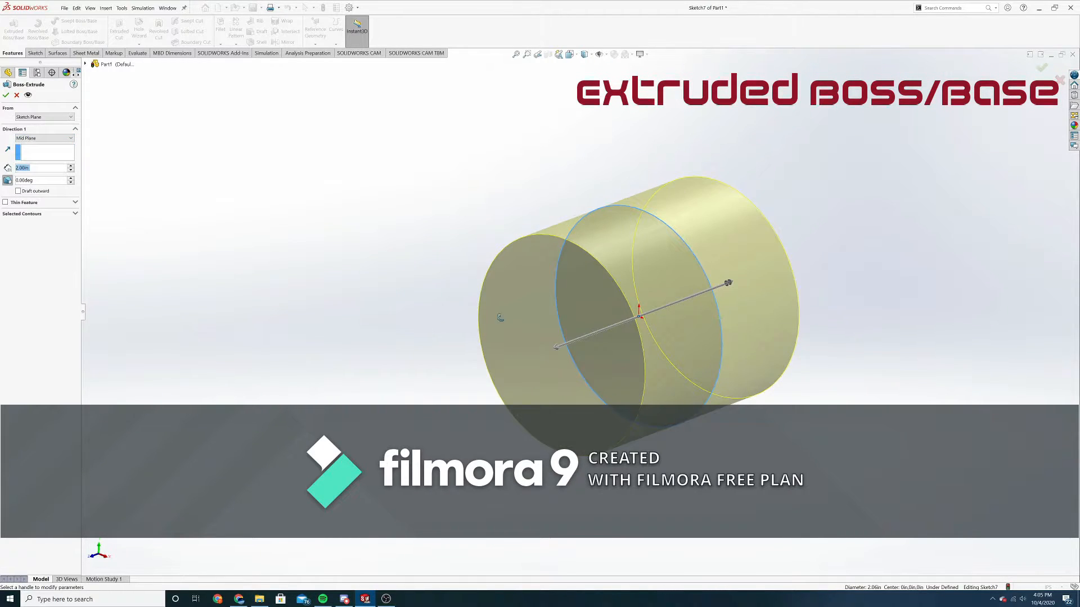
mouse_move(500, 318)
middle_down()
mouse_move(456, 299)
mouse_move(465, 275)
mouse_move(489, 299)
middle_up()
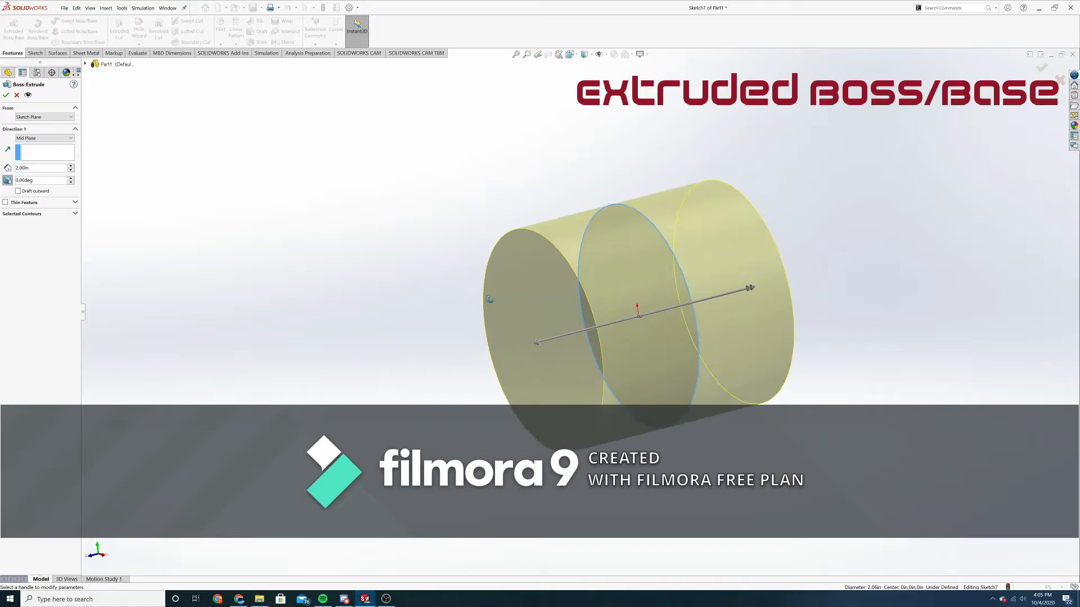
Stretch the mid-plane extrusion to a total depth of about 3.07 in and accept the feature.
click(535, 344)
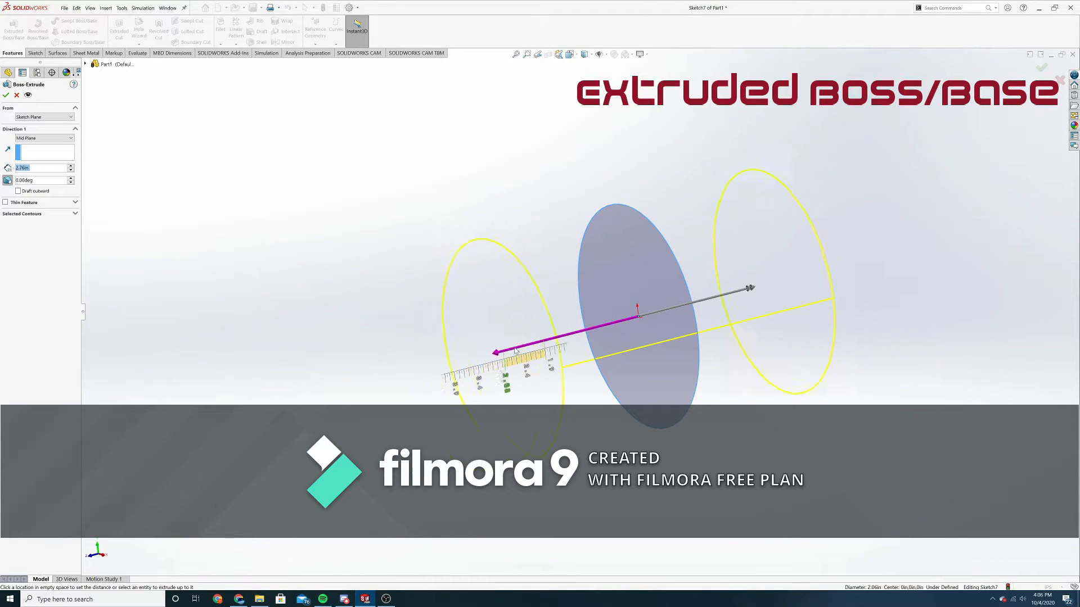
click(483, 356)
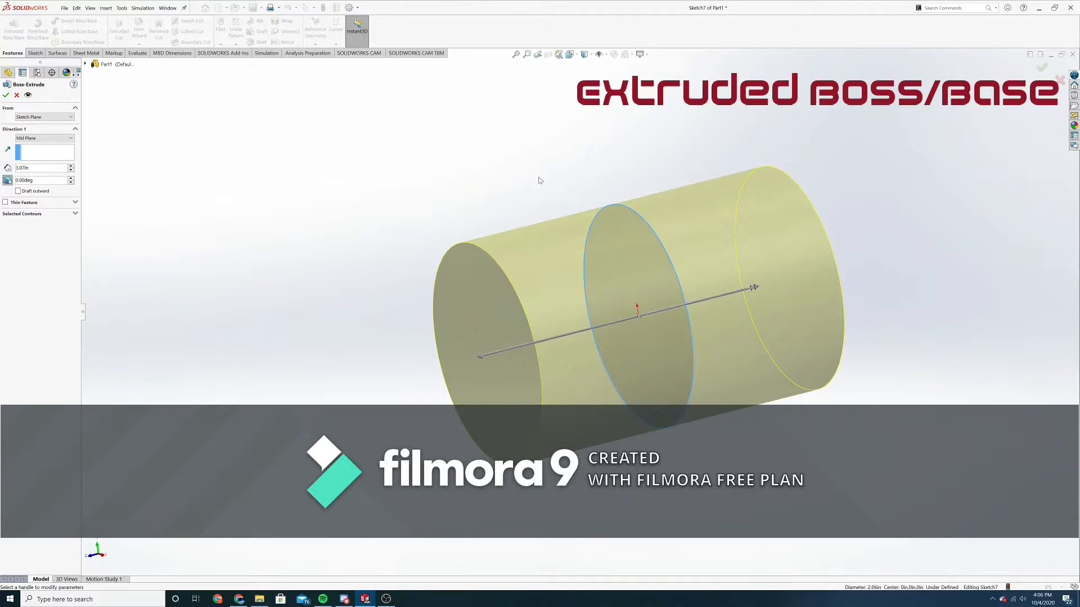
scroll(575, 313, up, 3)
middle_drag(575, 313, 625, 320)
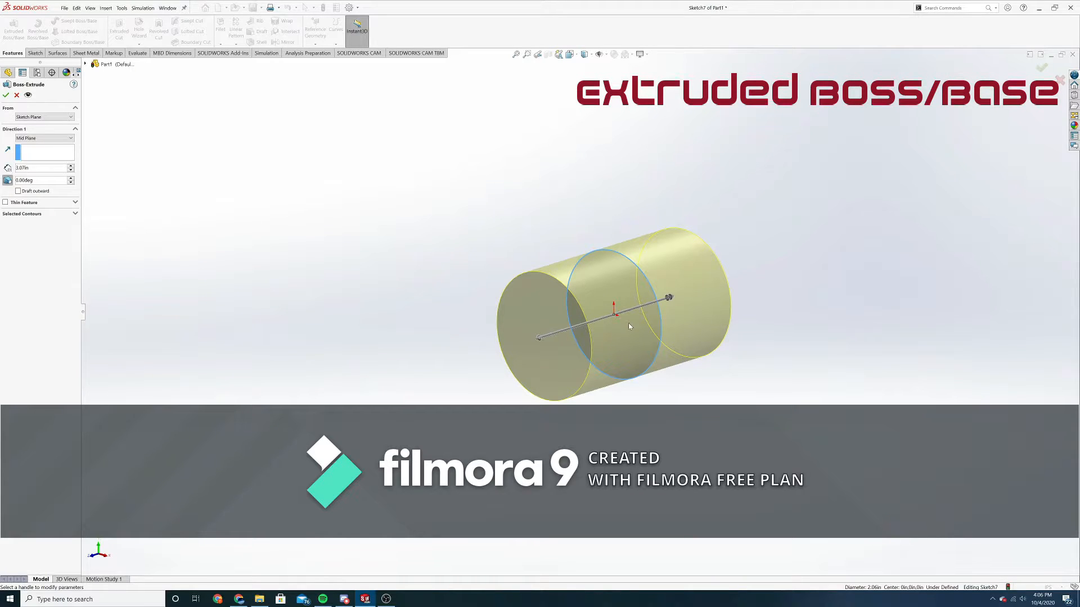
middle_drag(628, 323, 600, 320)
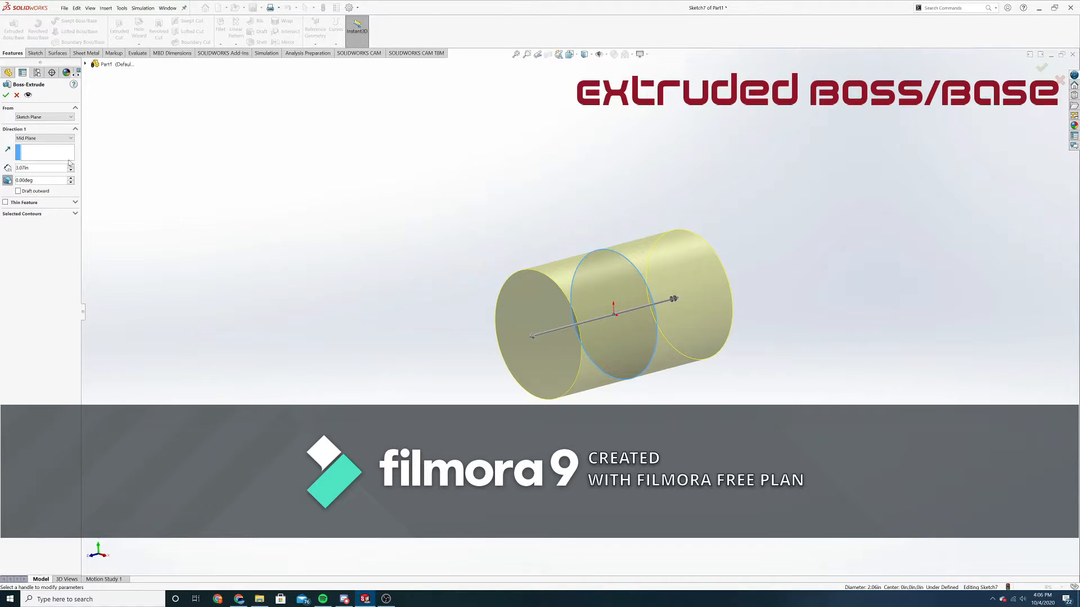
click(29, 168)
middle_drag(560, 341, 557, 343)
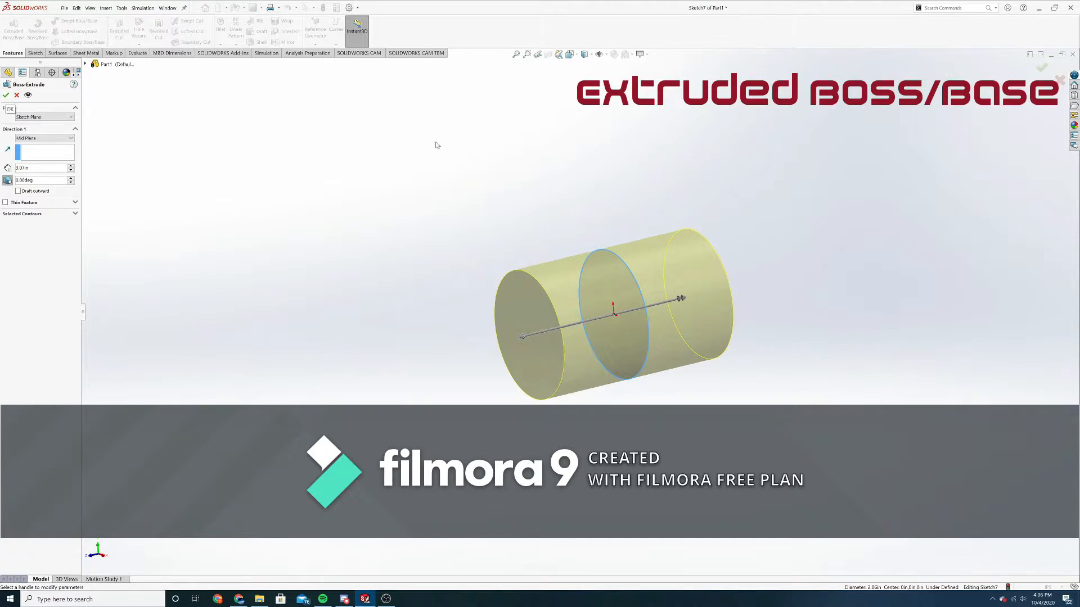
right_click(657, 156)
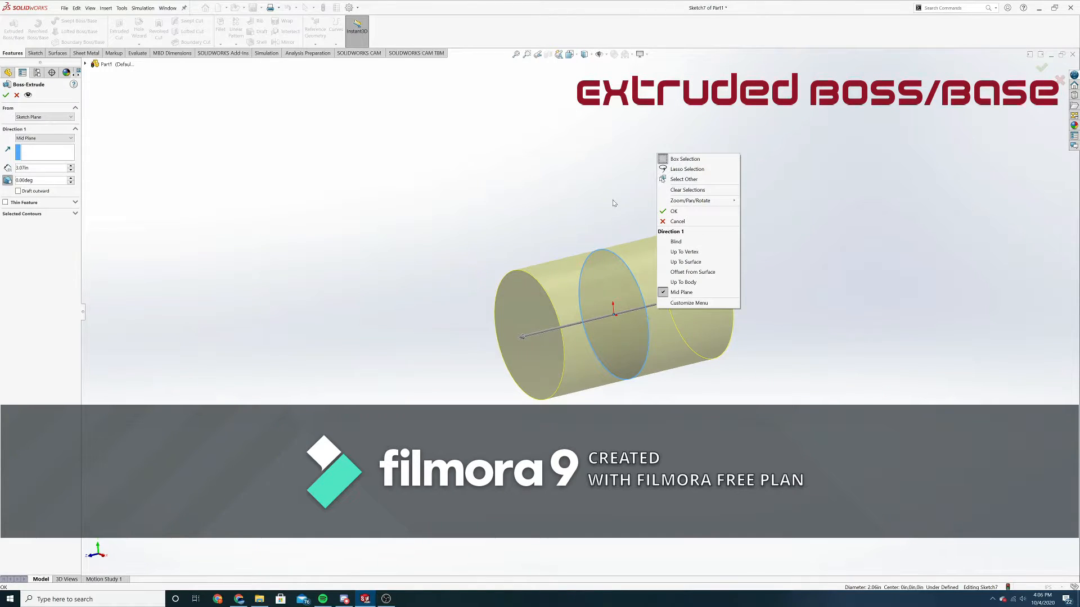
click(674, 211)
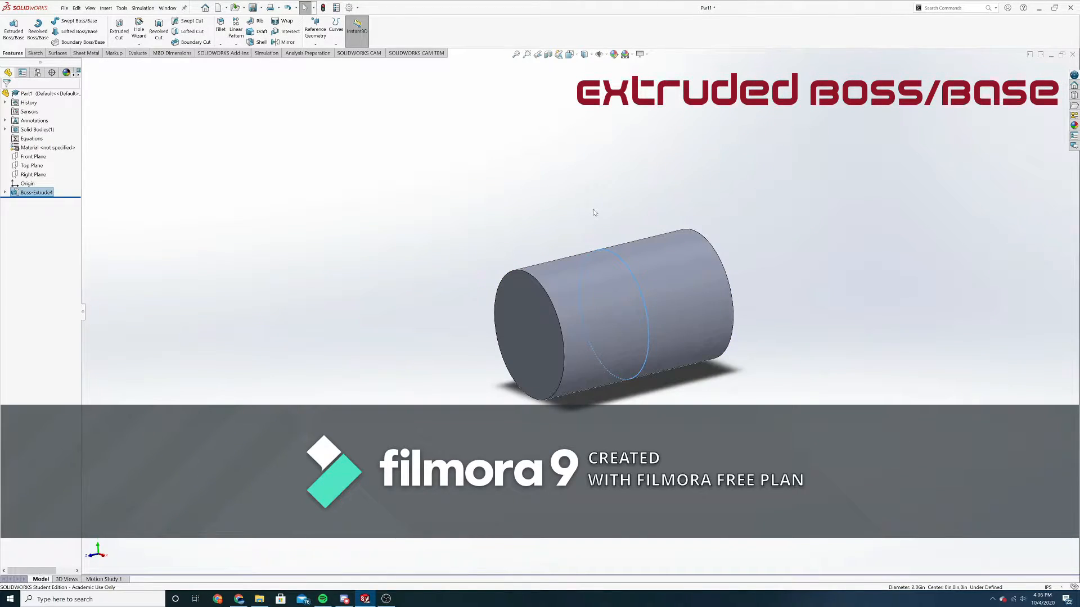
Open the cylinder's extrude feature for editing, review its settings and close it without changing them.
mouse_move(414, 226)
middle_down()
mouse_move(426, 225)
mouse_move(414, 224)
middle_up()
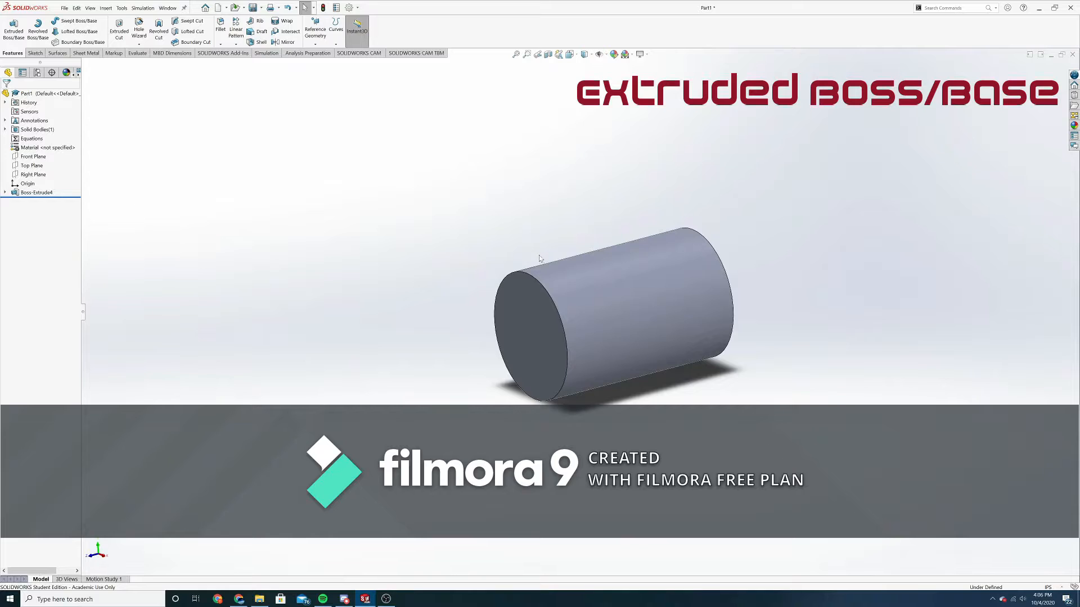
scroll(575, 267, up, 1)
scroll(575, 266, down, 1)
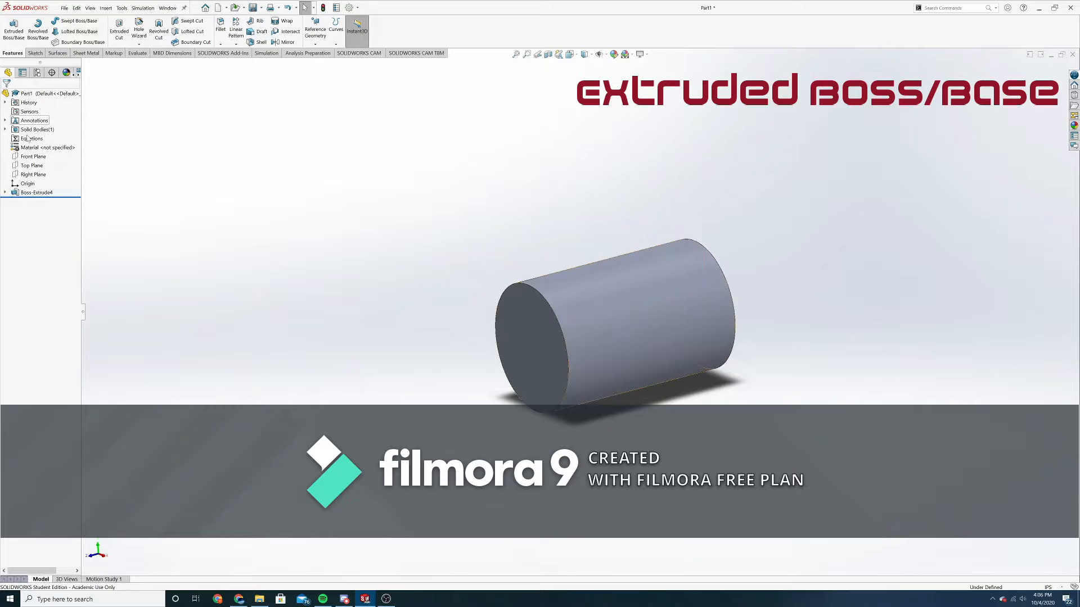
right_click(43, 194)
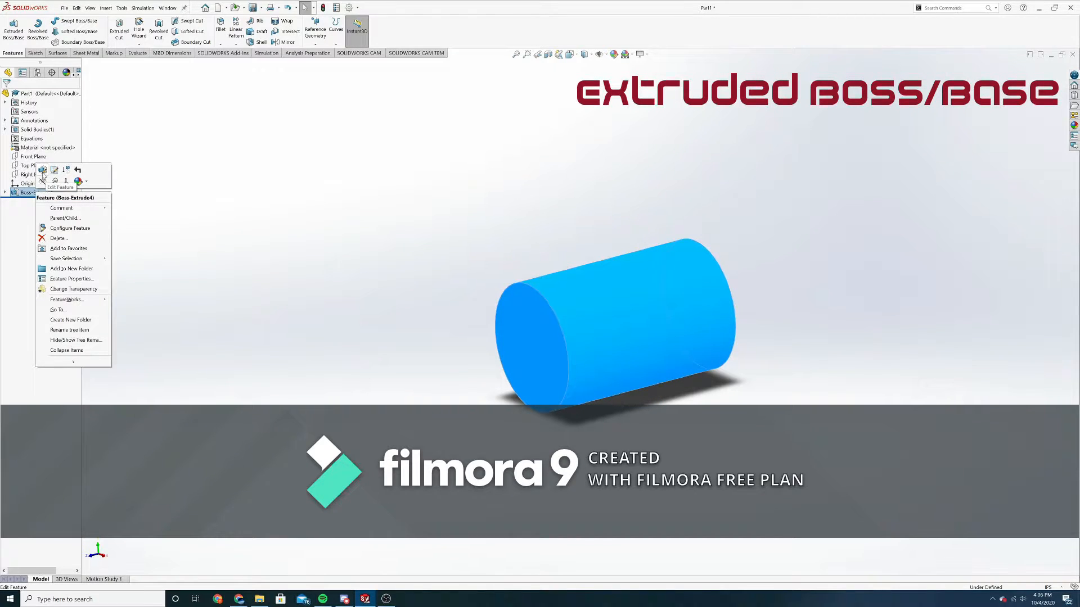
click(42, 170)
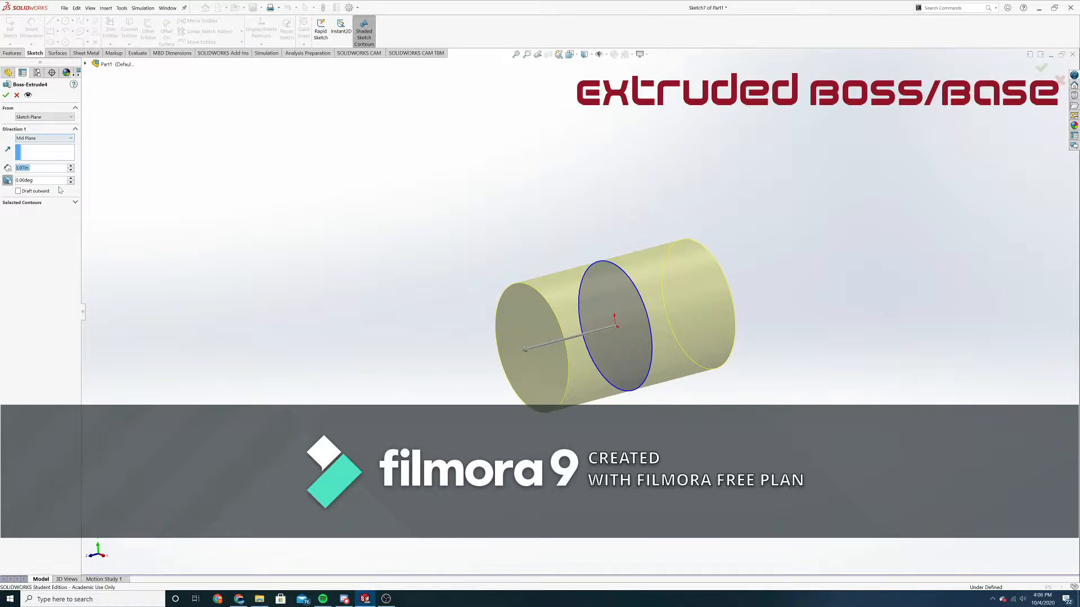
click(6, 96)
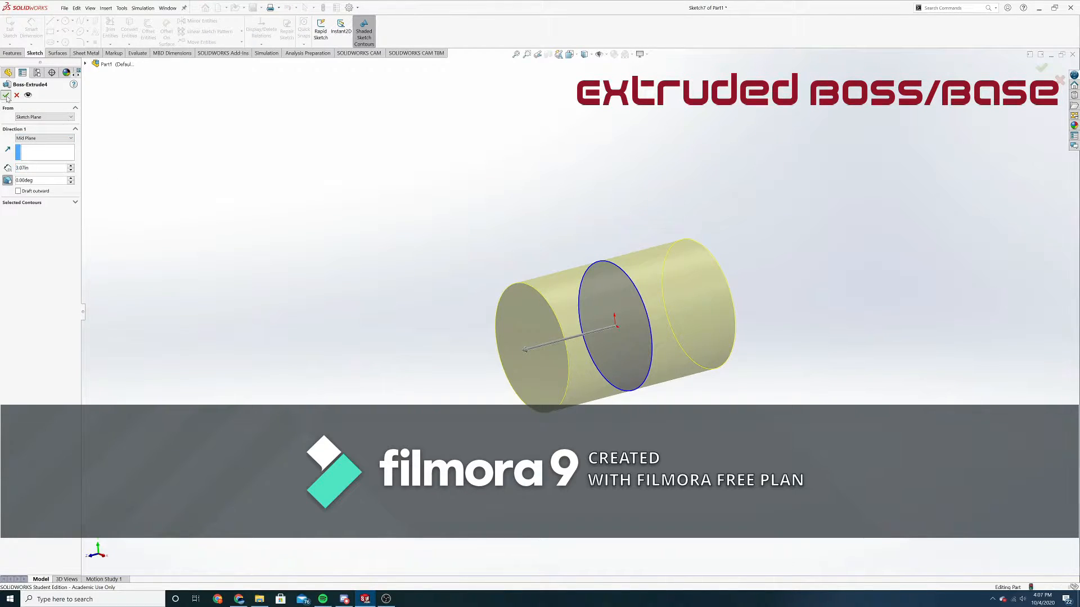
Edit the cylinder's sketch, dimension the circle's diameter to 2.000 in and exit the sketch.
right_click(40, 193)
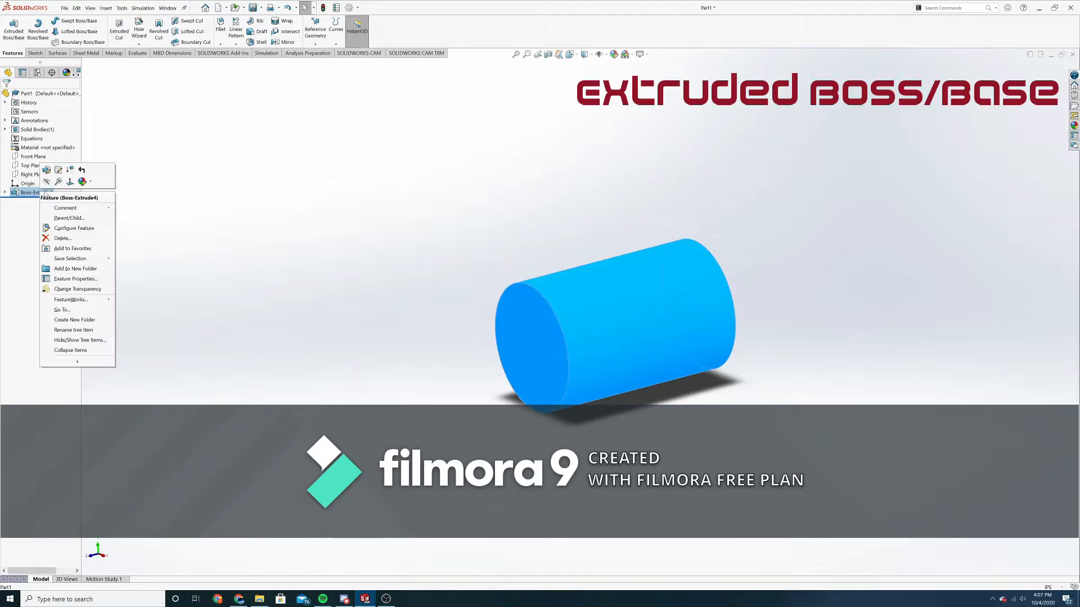
click(63, 179)
middle_drag(572, 272, 627, 251)
right_drag(530, 229, 548, 154)
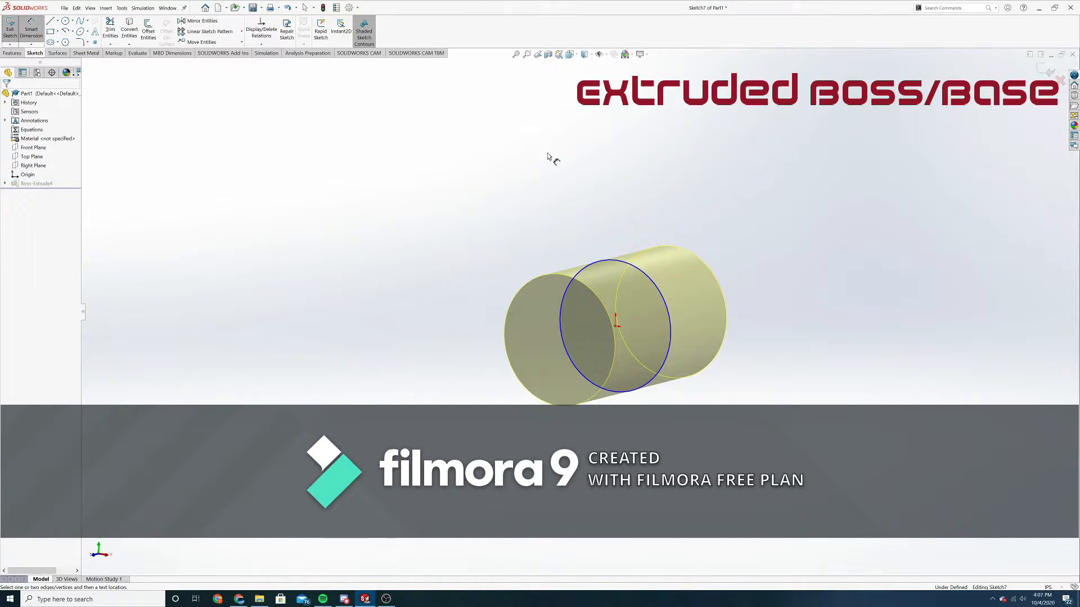
click(661, 303)
click(732, 337)
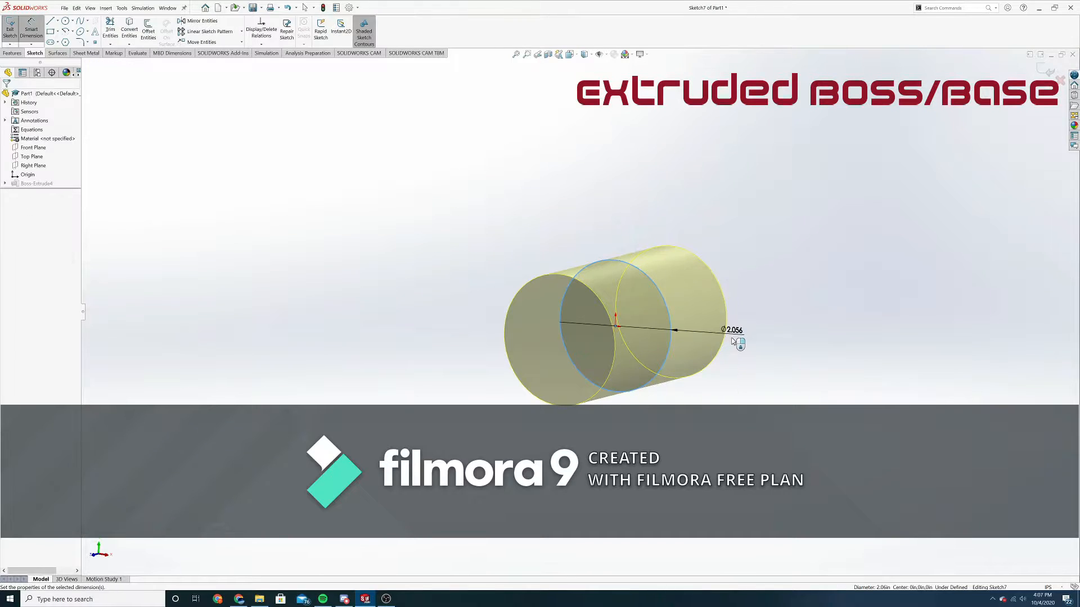
text(2.000in)
key(Return)
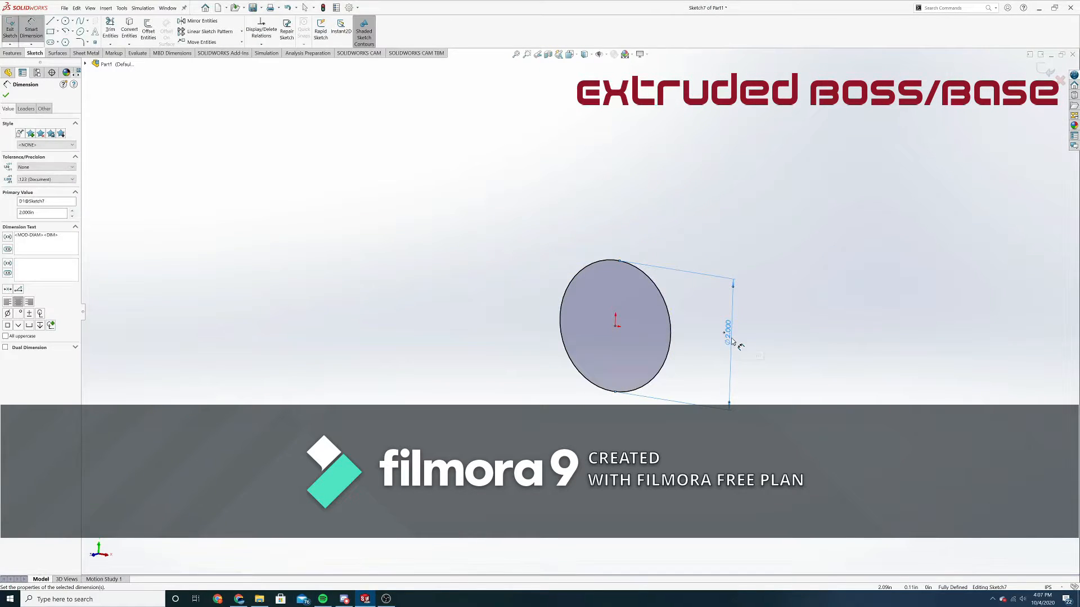
click(1042, 72)
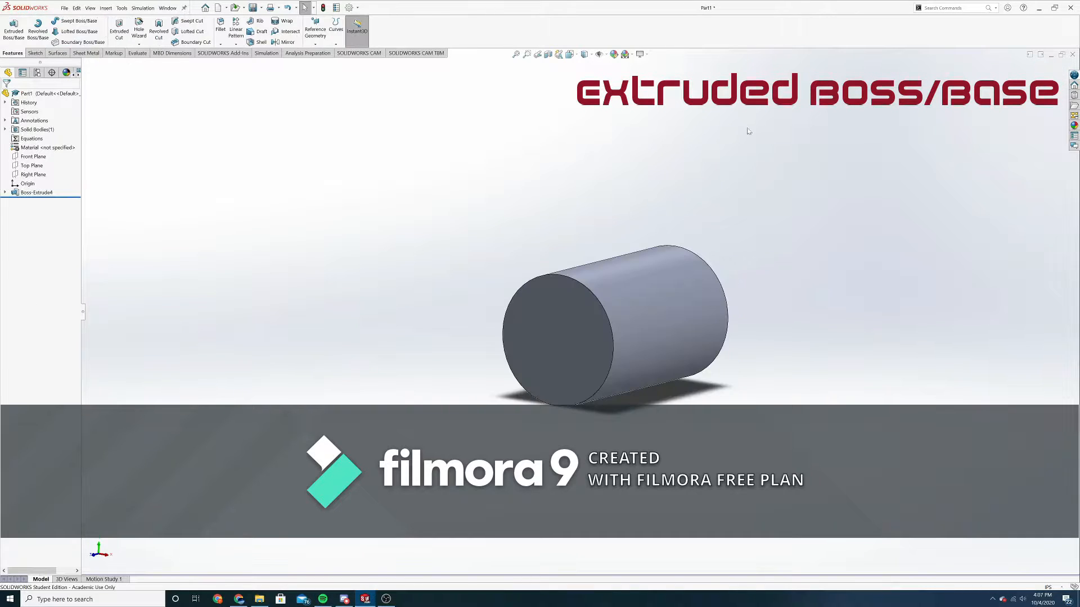
Select the extruded cylinder to show its dimensions on the model and inspect them.
mouse_move(747, 133)
middle_down()
mouse_move(704, 146)
mouse_move(723, 144)
mouse_move(705, 171)
middle_up()
click(663, 278)
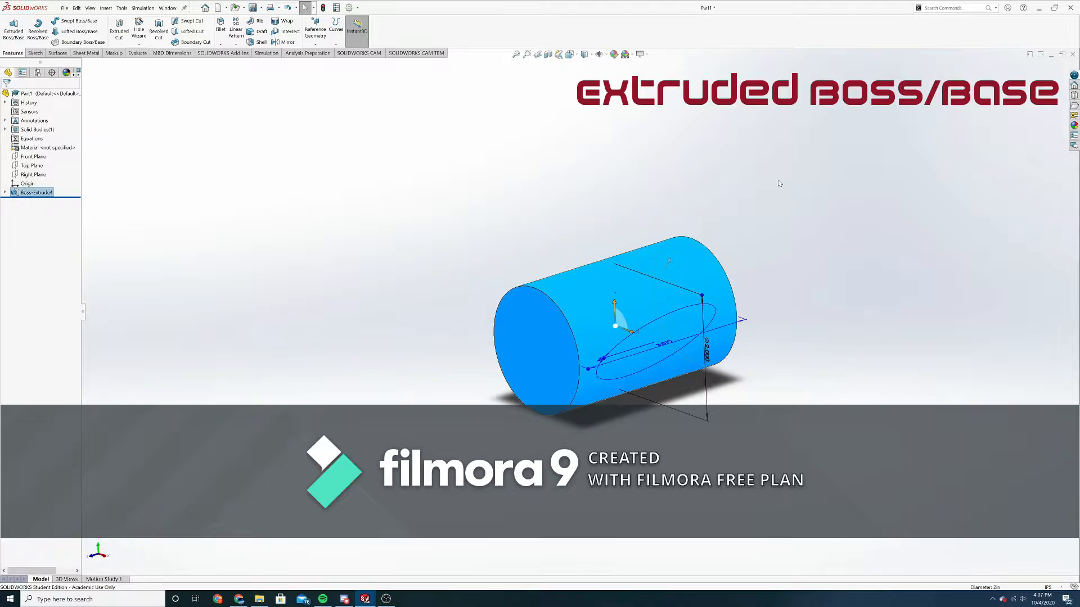
mouse_move(781, 182)
middle_down()
mouse_move(809, 167)
mouse_move(728, 217)
mouse_move(759, 229)
mouse_move(767, 194)
middle_up()
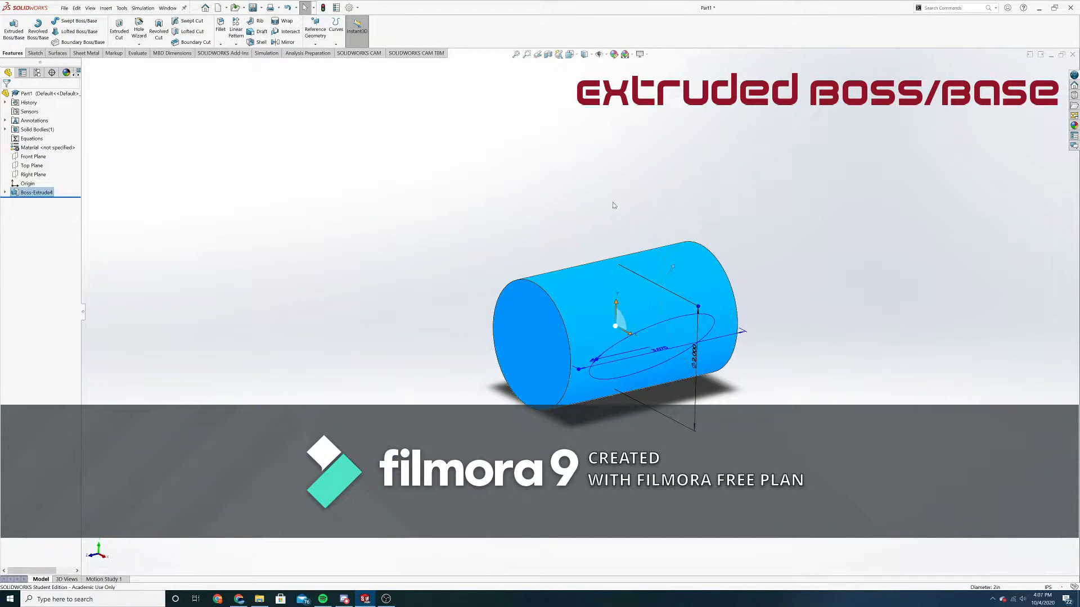
middle_drag(615, 205, 621, 232)
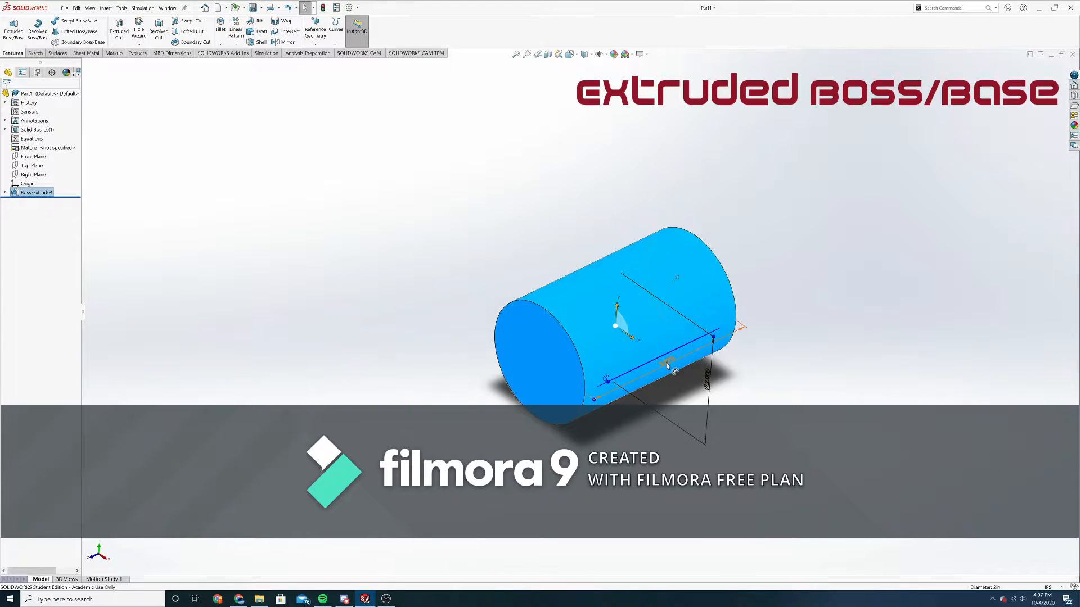